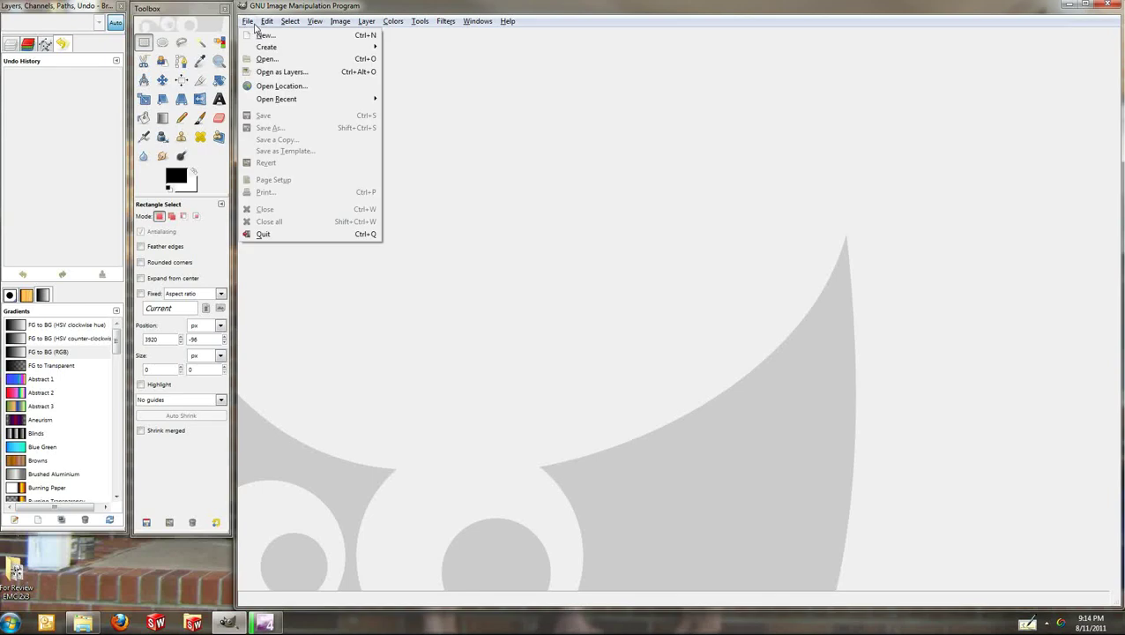
- Open the recent scan SOceColor10091319130.jpg and clear any selection on it
click(424, 103)
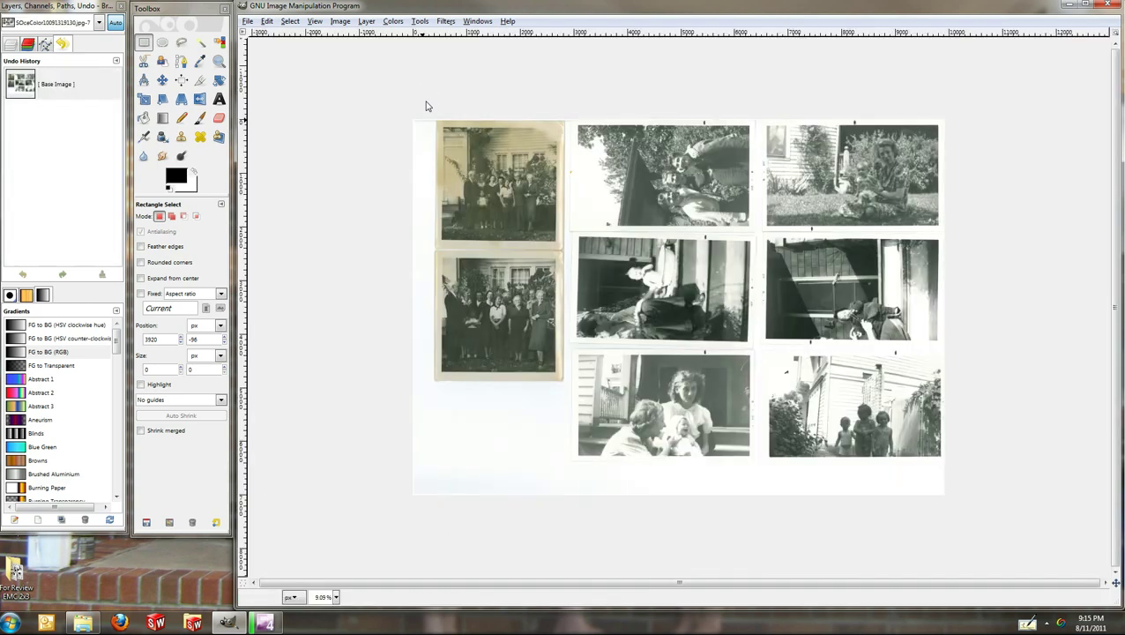
click(426, 104)
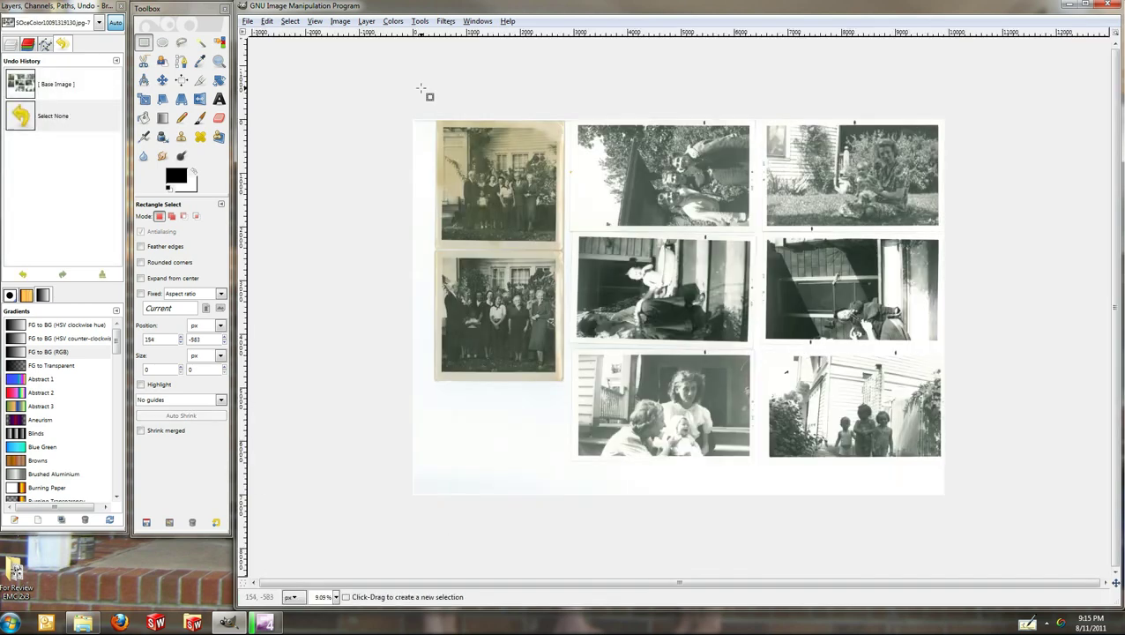
- Fit the sheet in the window and whiten the gaps between the top and middle rows and before the right column
key(shift+ctrl+j)
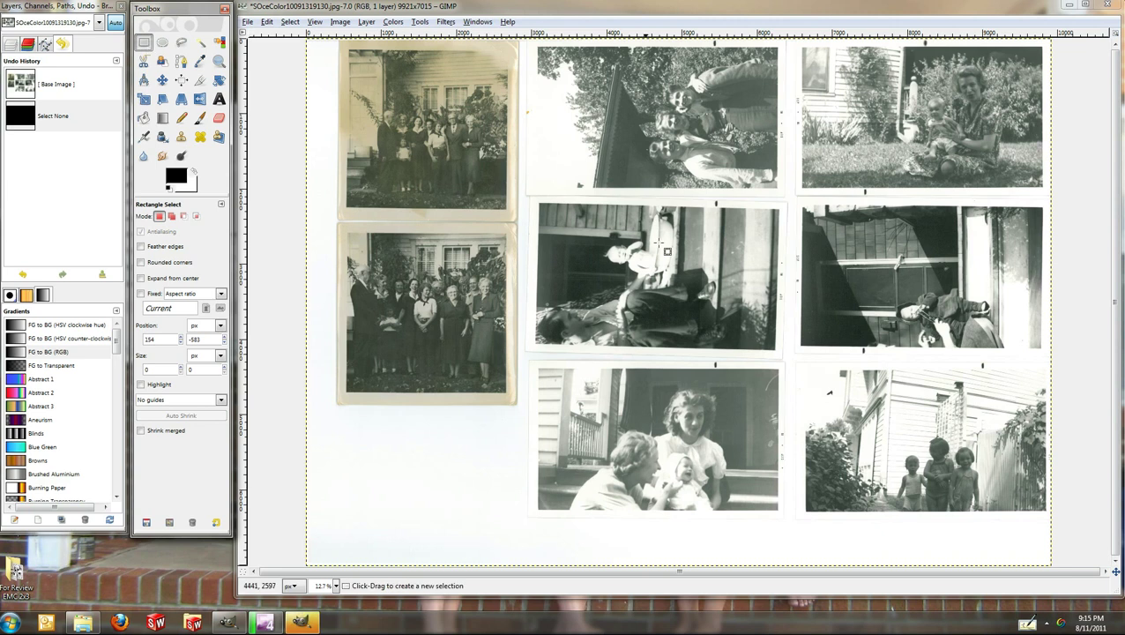
drag(522, 196, 1040, 202)
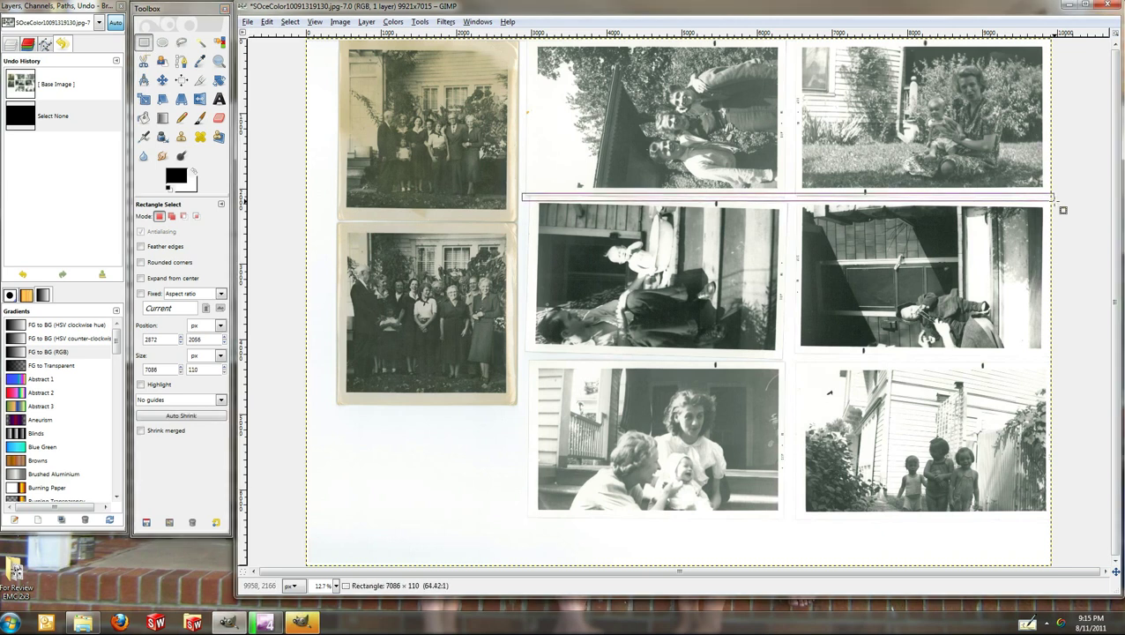
drag(1040, 202, 1049, 202)
key(Delete)
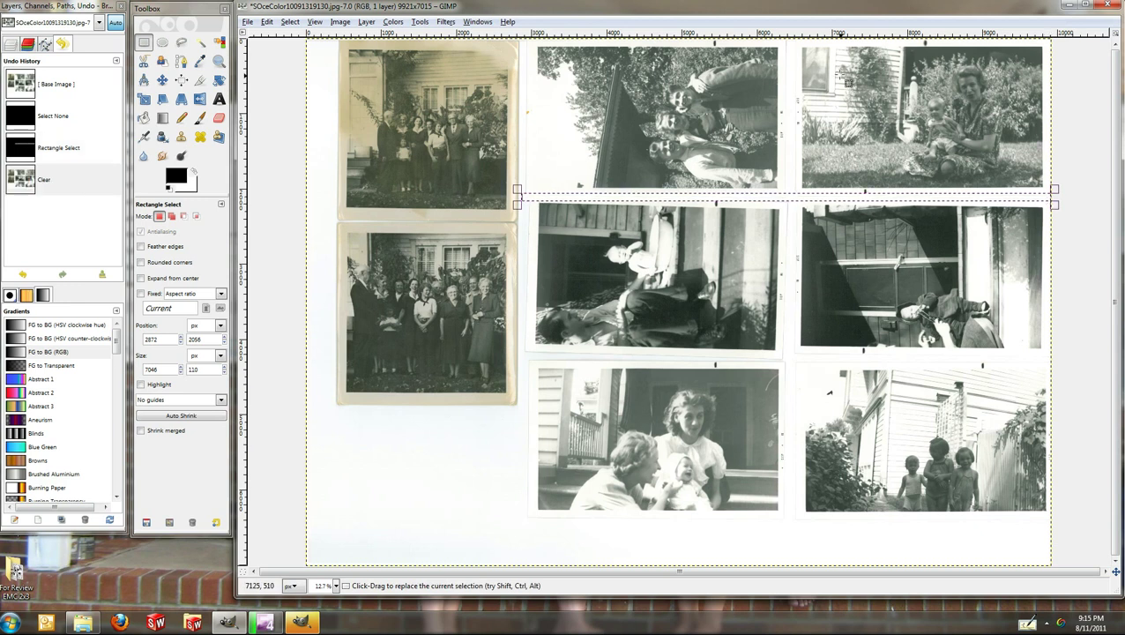
drag(784, 45, 800, 577)
key(Delete)
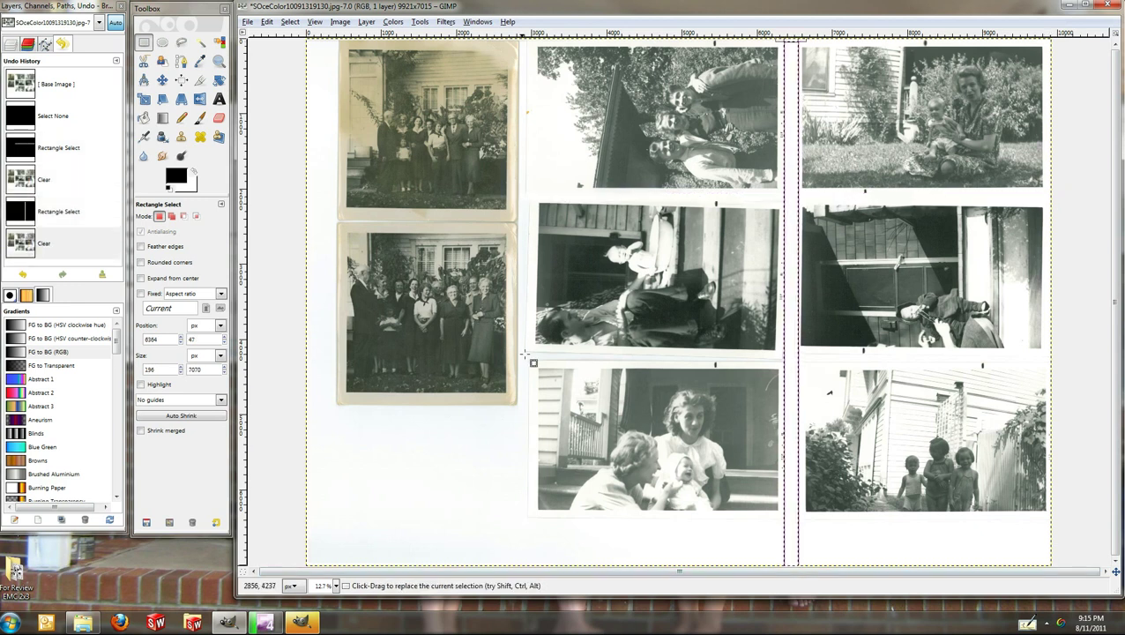
- Whiten the gaps between the lower photos in the center and right columns
drag(518, 352, 795, 365)
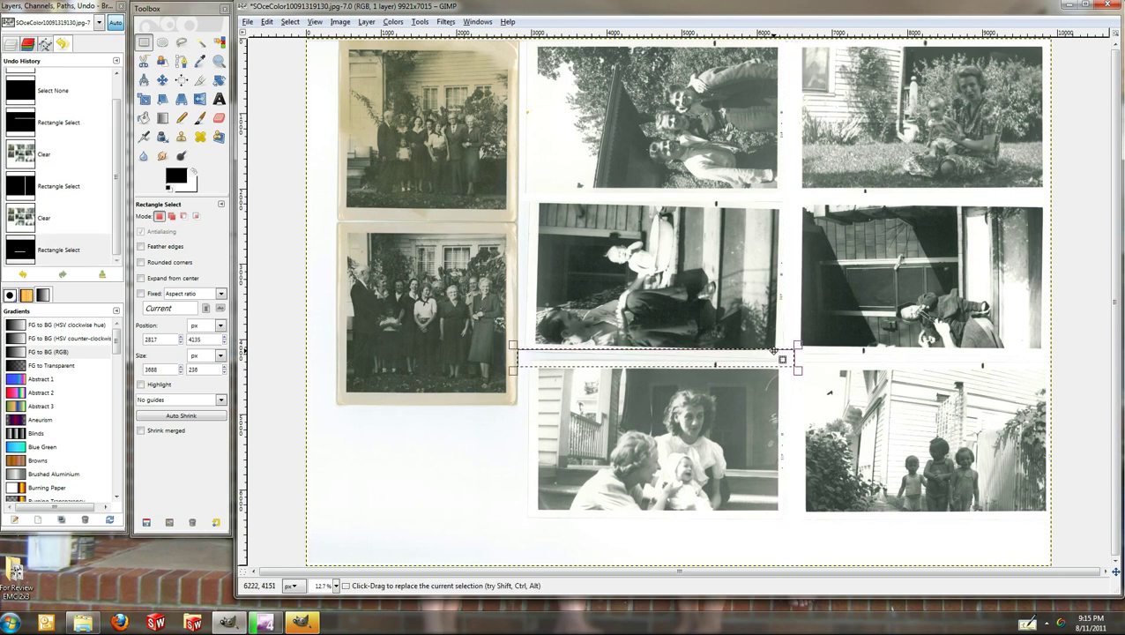
drag(774, 350, 774, 356)
key(Delete)
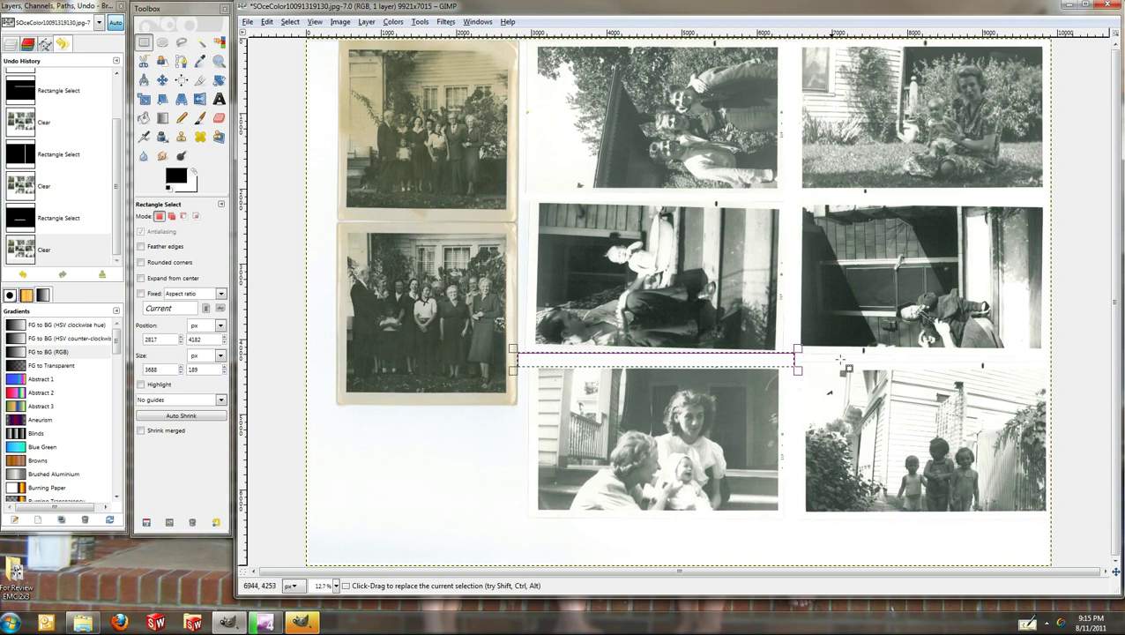
click(790, 340)
mouse_move(799, 354)
mouse_down()
mouse_move(1064, 375)
mouse_move(1054, 369)
mouse_up()
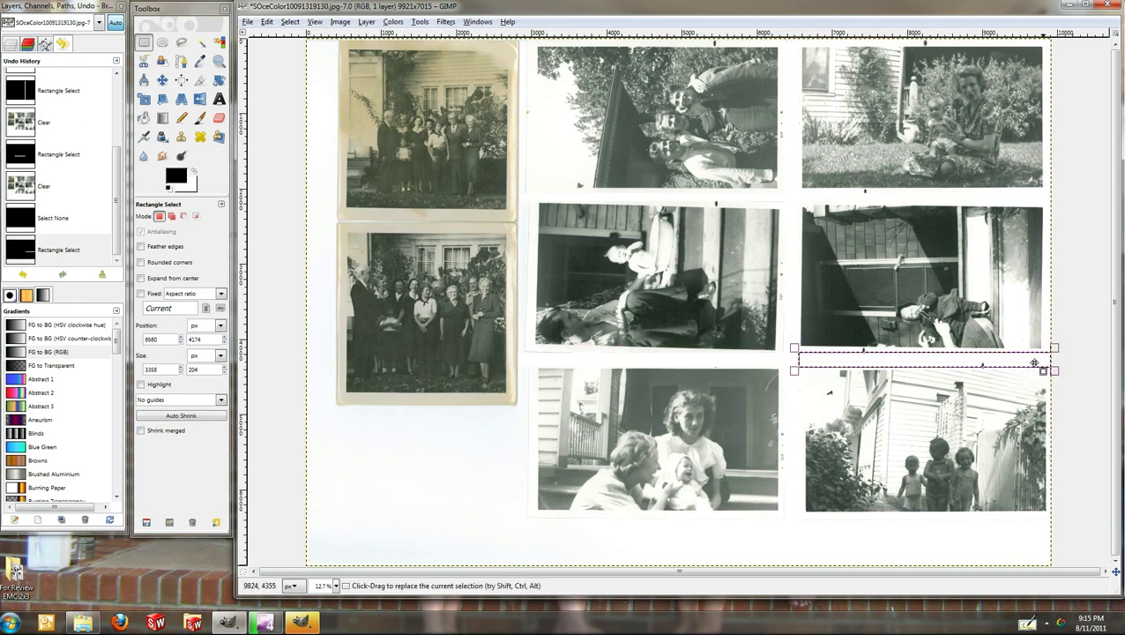
key(Delete)
- Whiten the gap between the left photos and the empty area below them
drag(332, 215, 512, 224)
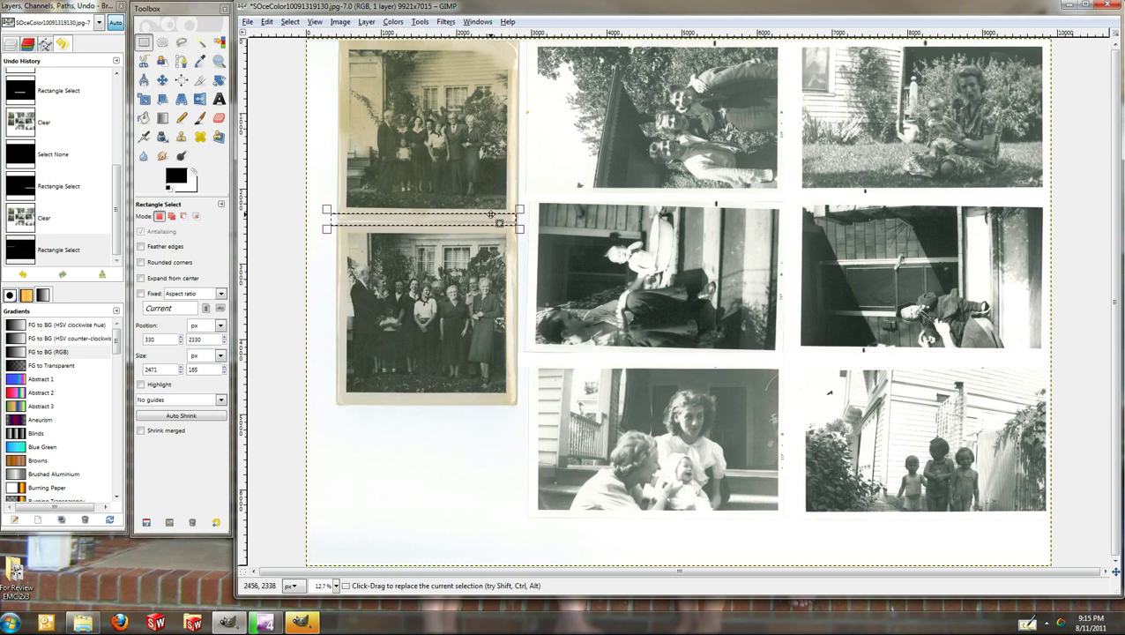
drag(490, 215, 490, 219)
key(Delete)
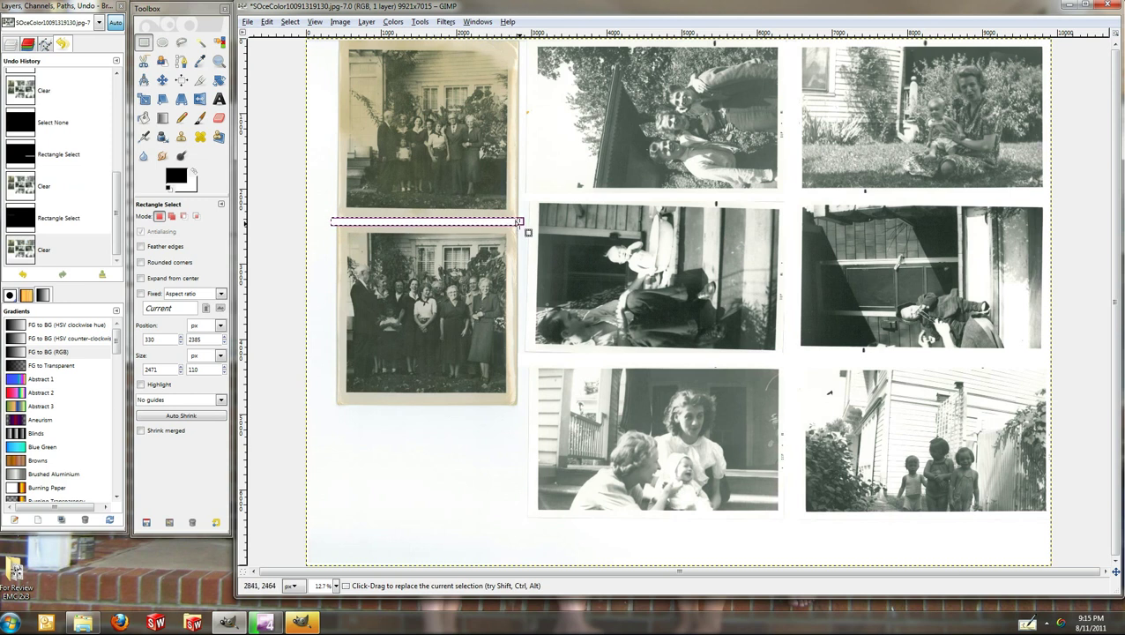
drag(506, 222, 521, 223)
drag(520, 42, 527, 532)
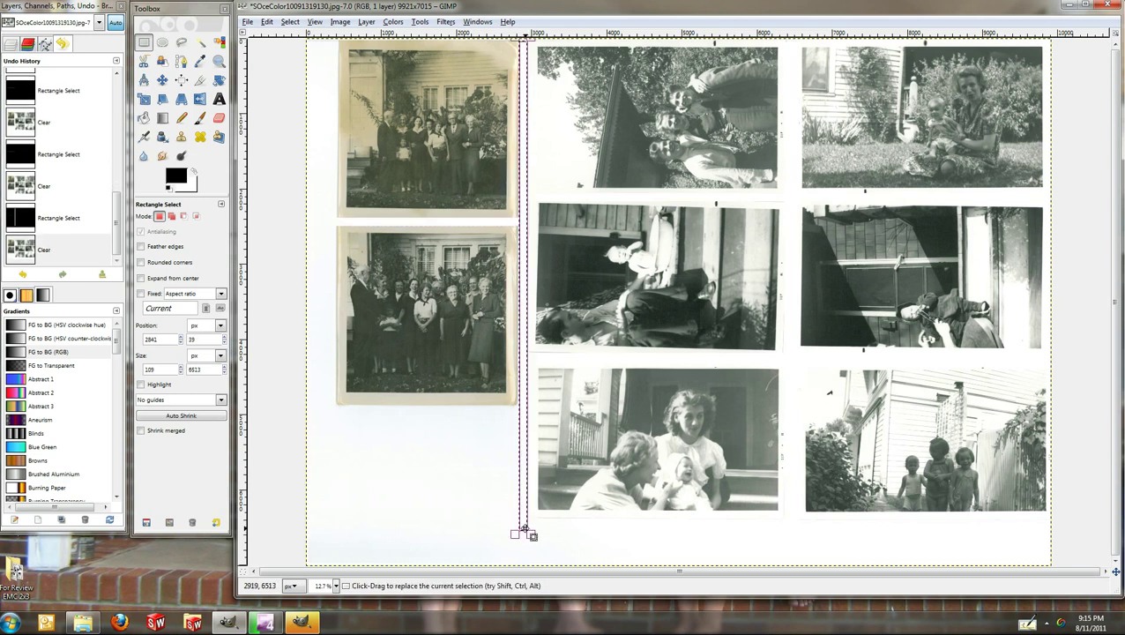
drag(310, 407, 529, 573)
key(Delete)
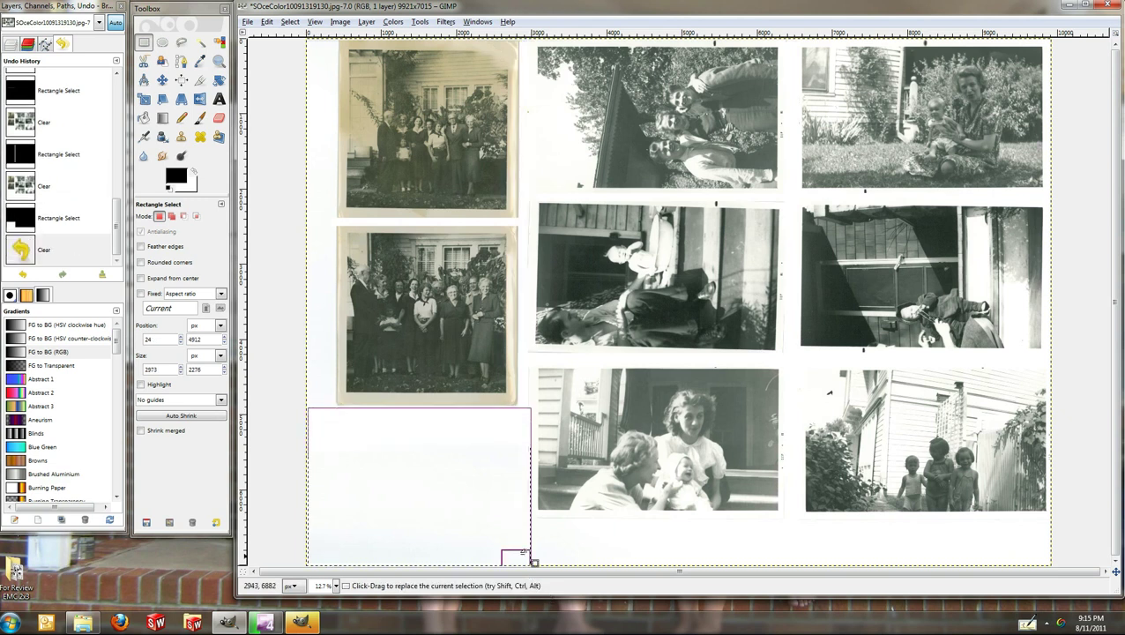
key(shift+ctrl+a)
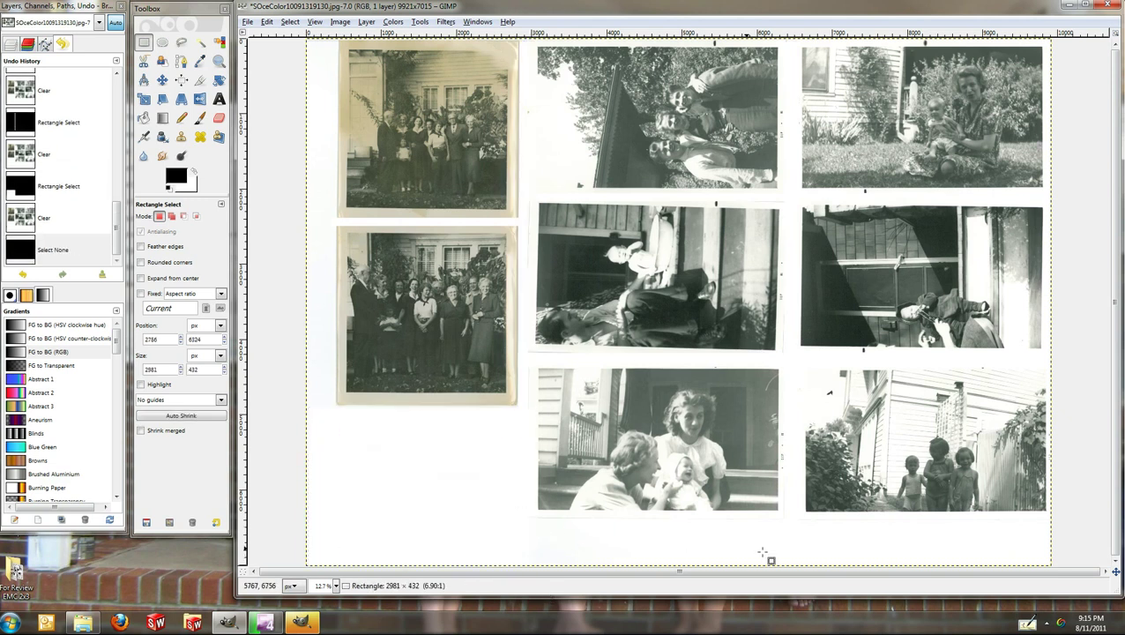
- Whiten the empty bottom strip and the left margin, then deselect
drag(516, 516, 1060, 577)
key(Delete)
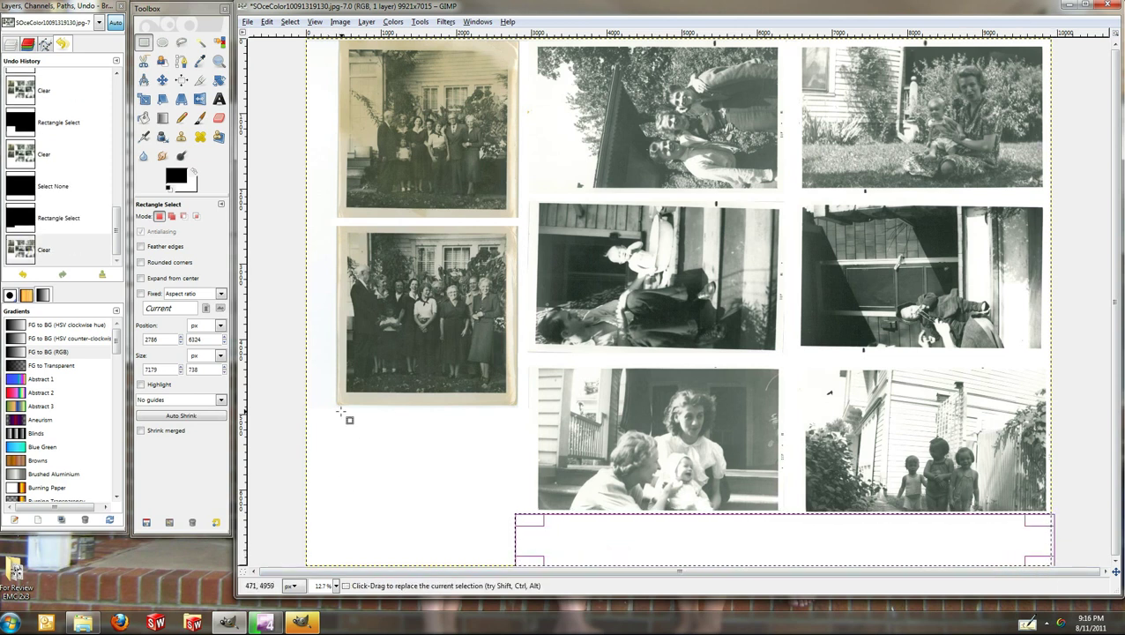
mouse_move(341, 416)
mouse_down()
mouse_move(325, 143)
mouse_move(264, 39)
mouse_up()
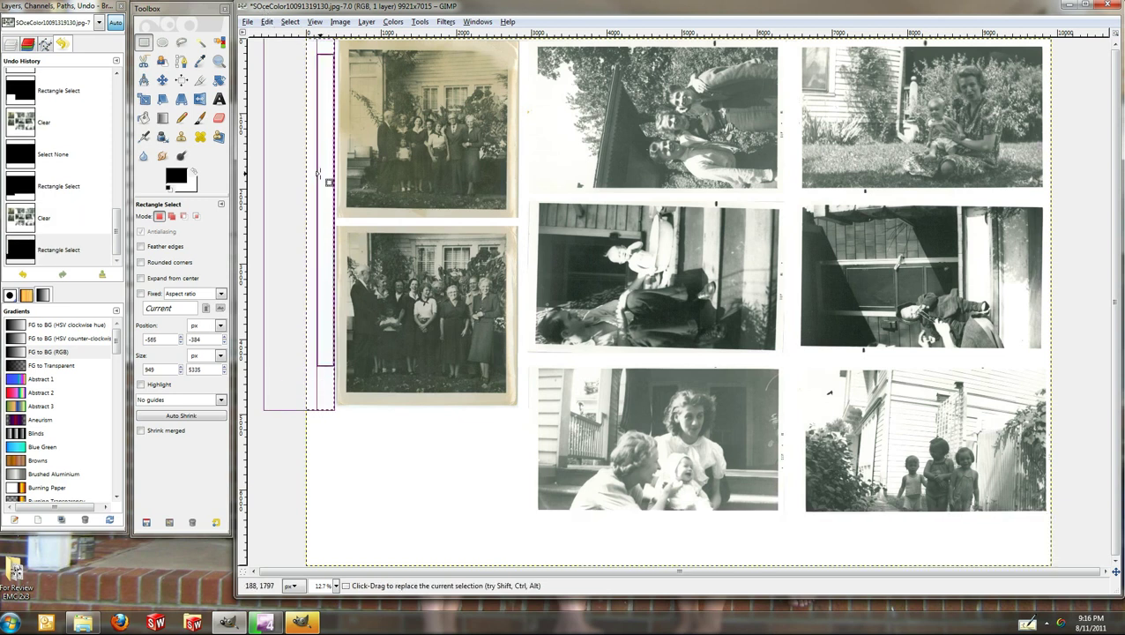
key(Delete)
click(409, 422)
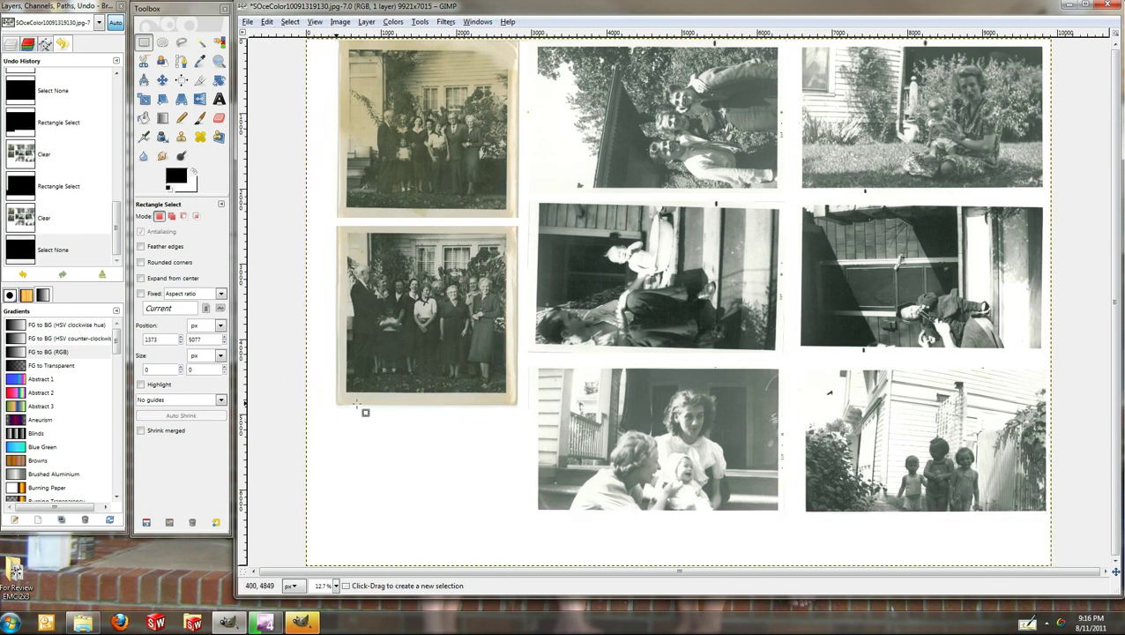
click(457, 24)
mouse_move(469, 290)
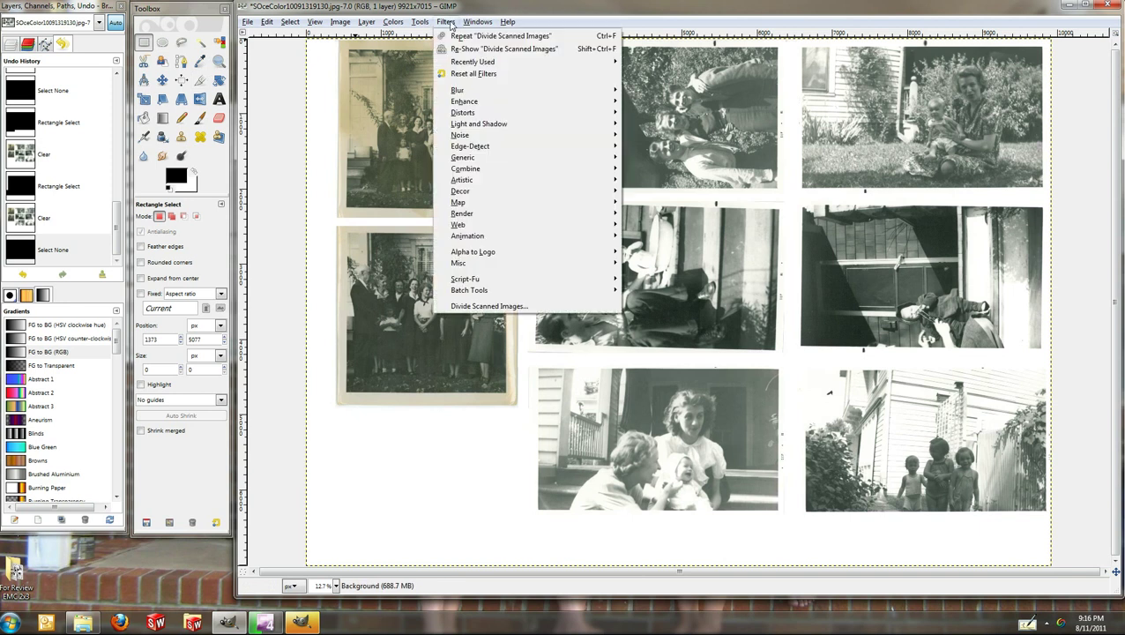
click(490, 306)
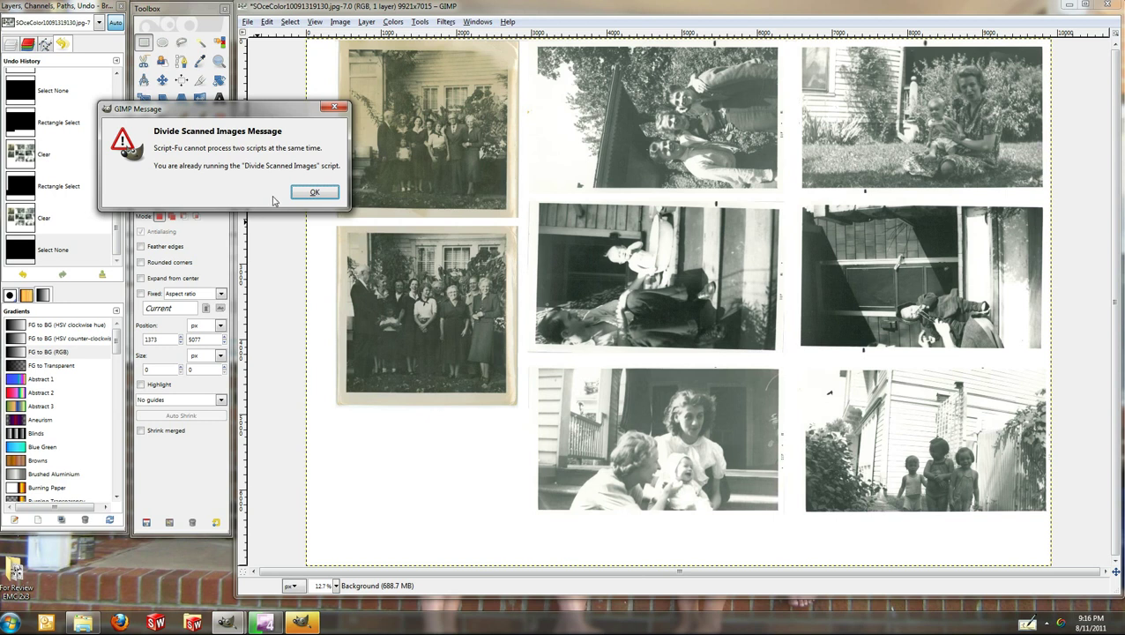
click(313, 192)
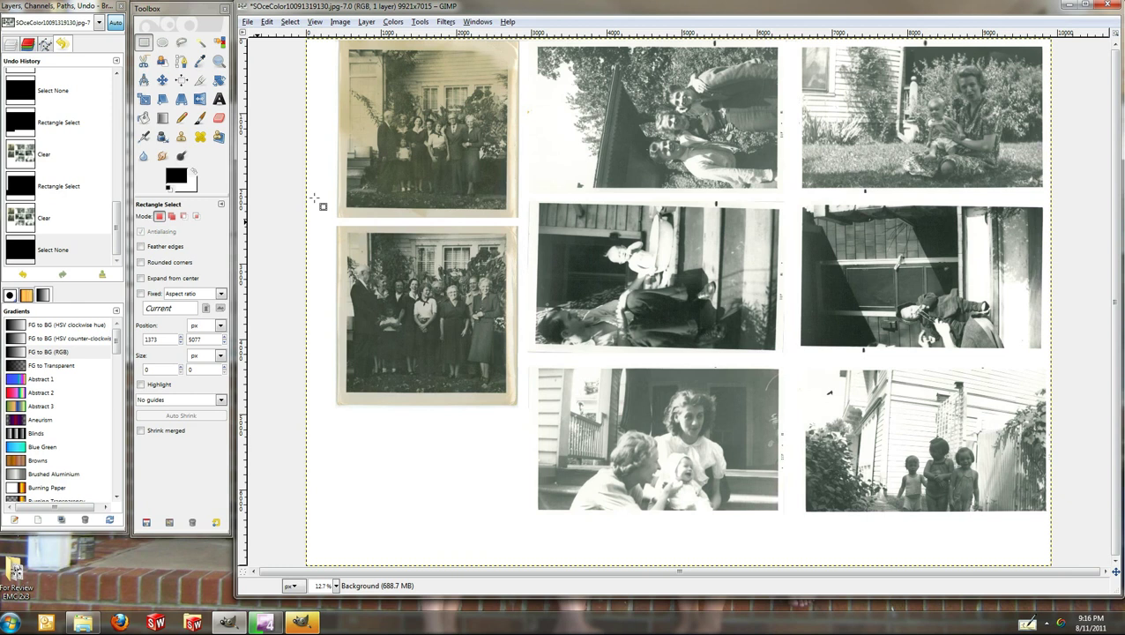
click(300, 623)
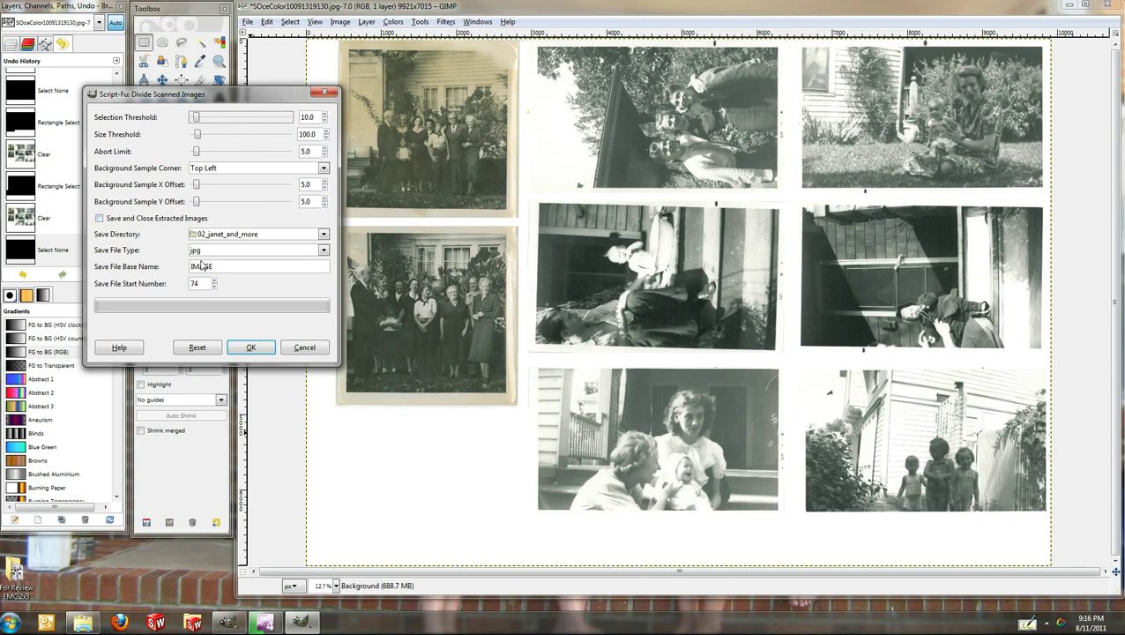
- Enable Save and Close Extracted Images, keeping the current save folder and Top Left sample corner
click(212, 236)
click(212, 239)
click(100, 219)
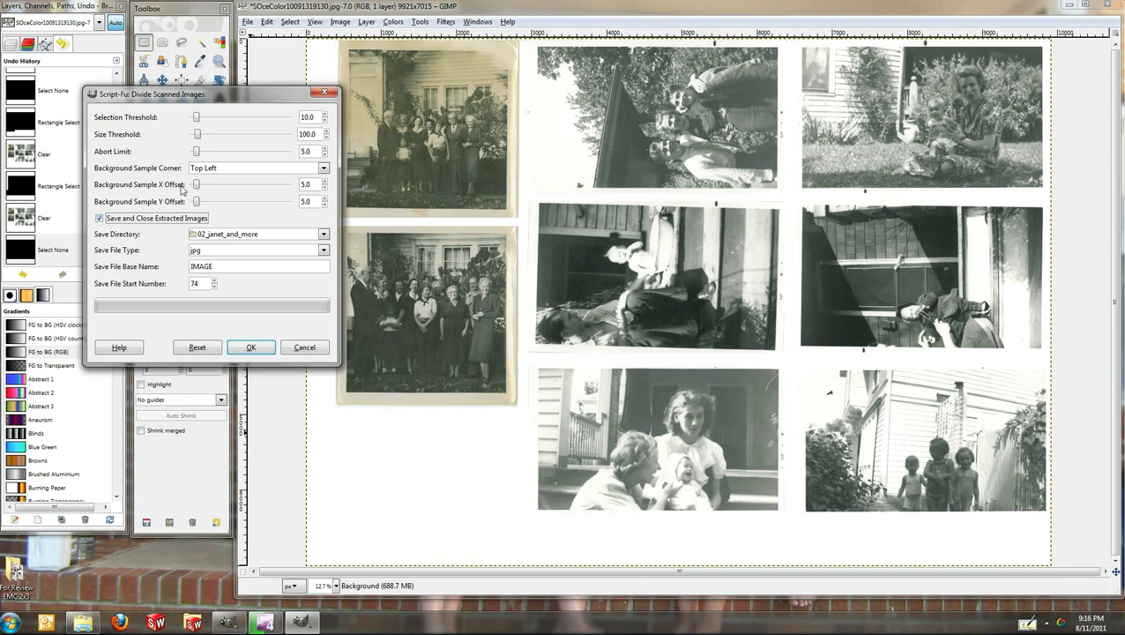
click(212, 169)
click(212, 172)
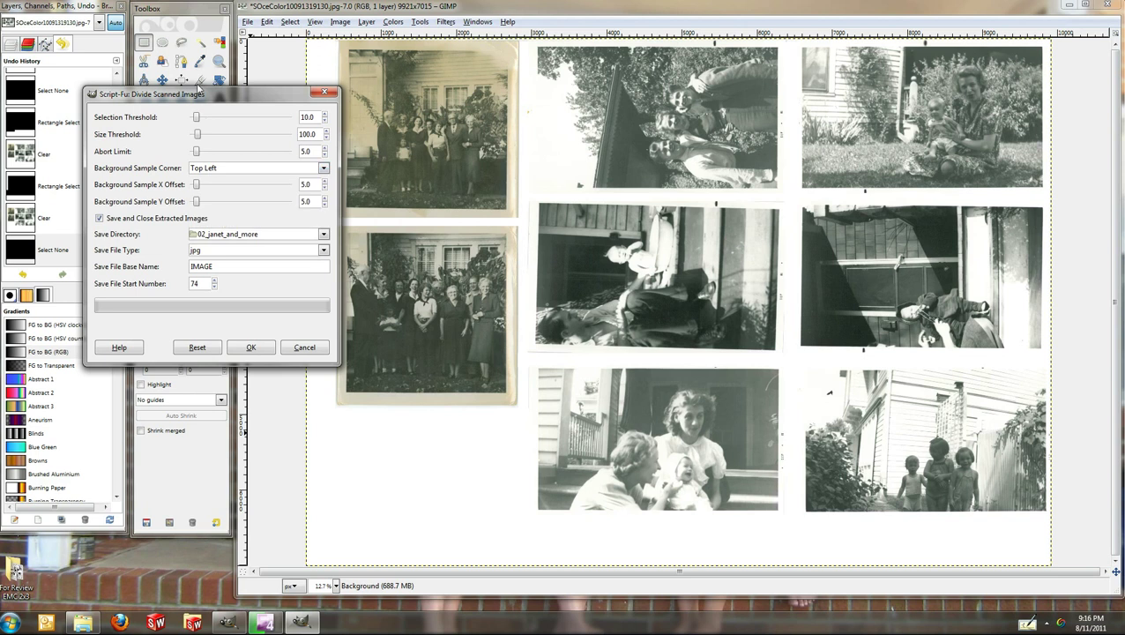
drag(179, 100, 94, 138)
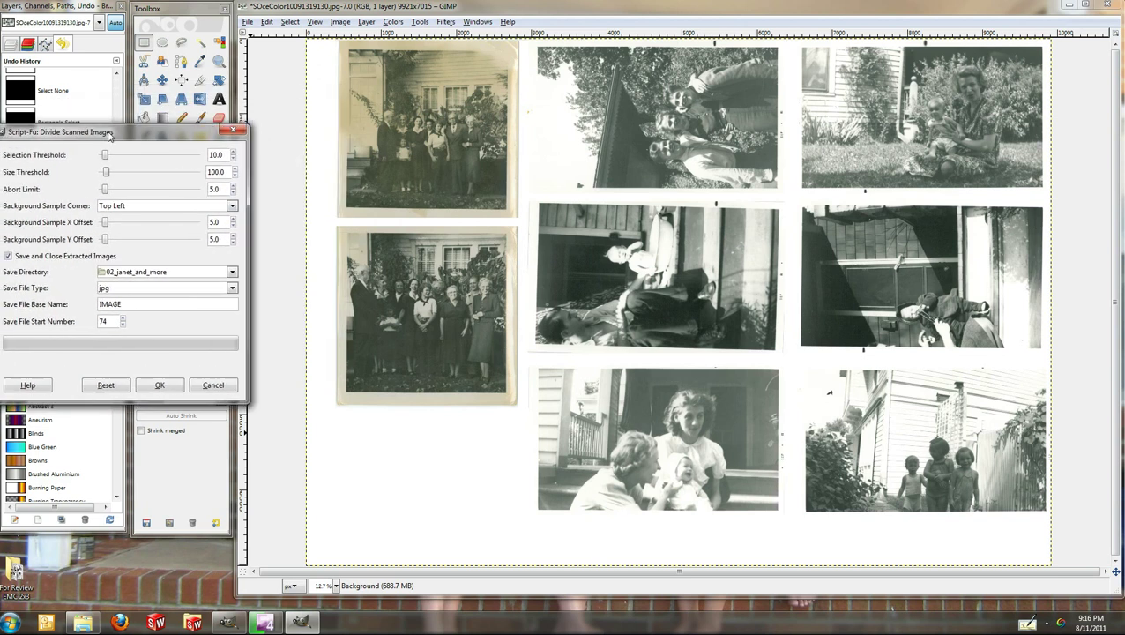
- Run Divide Scanned Images to split the sheet into separately saved jpg photos
click(167, 385)
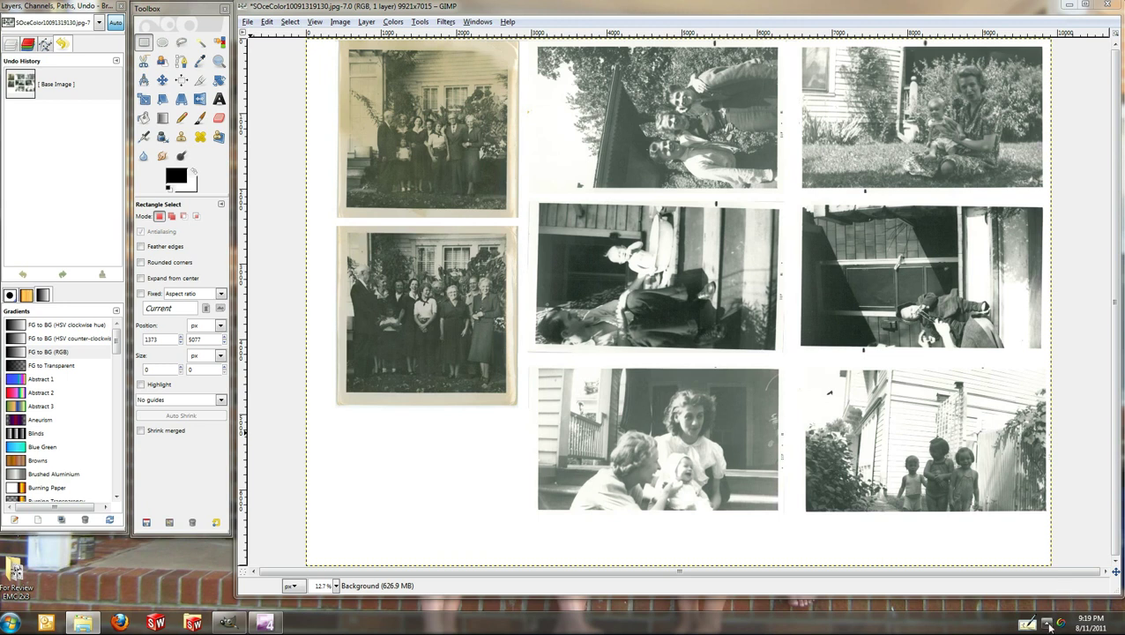
- Bring up the Expression Encoder tray icon's Pause/Stop options
click(1047, 622)
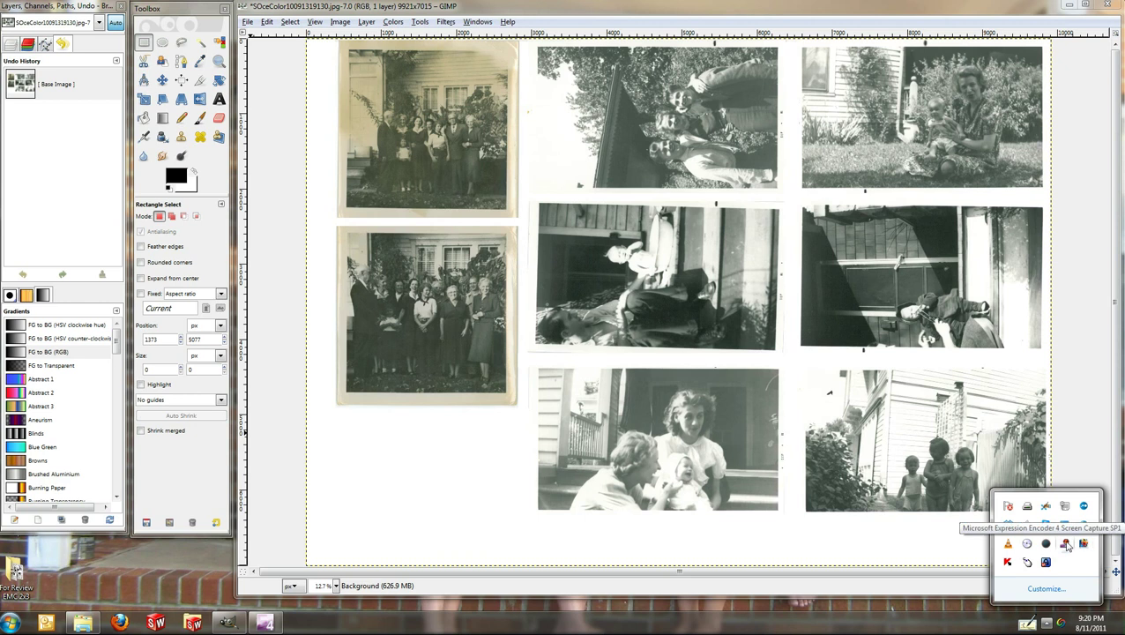
right_click(1066, 545)
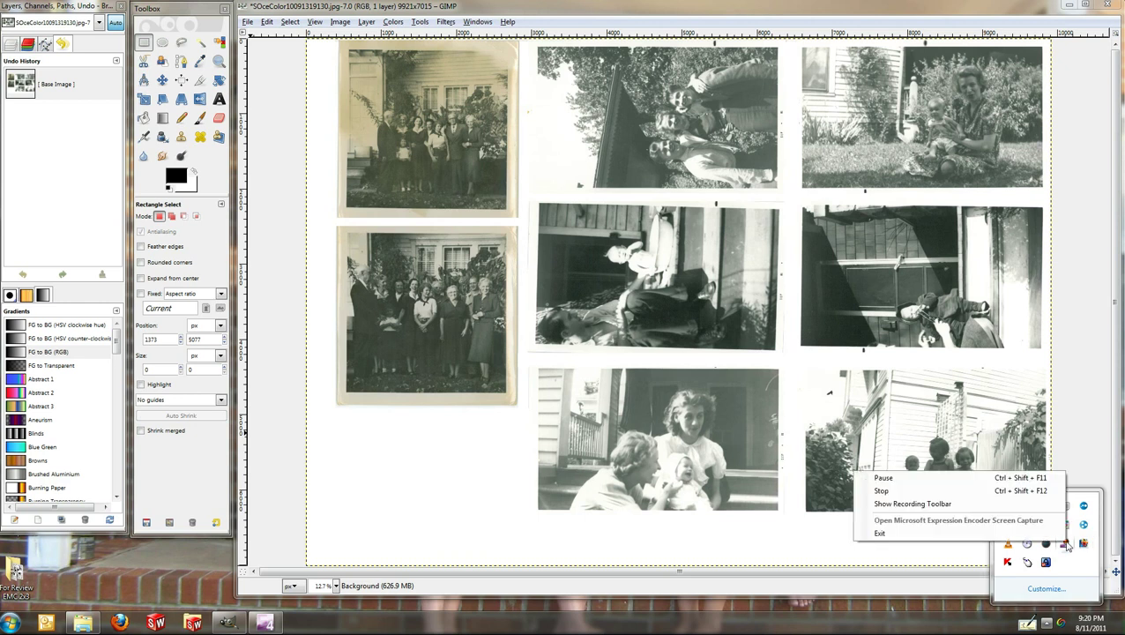